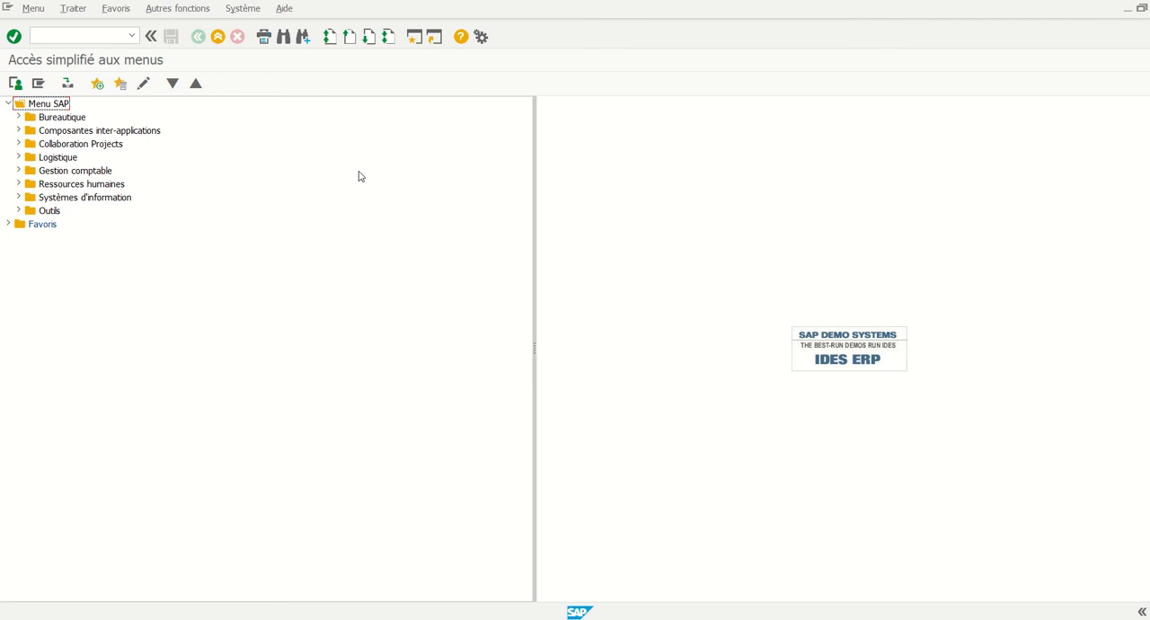
Open the KO01 - Créer transaction for orders from the Ordres internes master data under Contrôle de gestion
{"action": "left_click", "coordinate": [18, 171]}
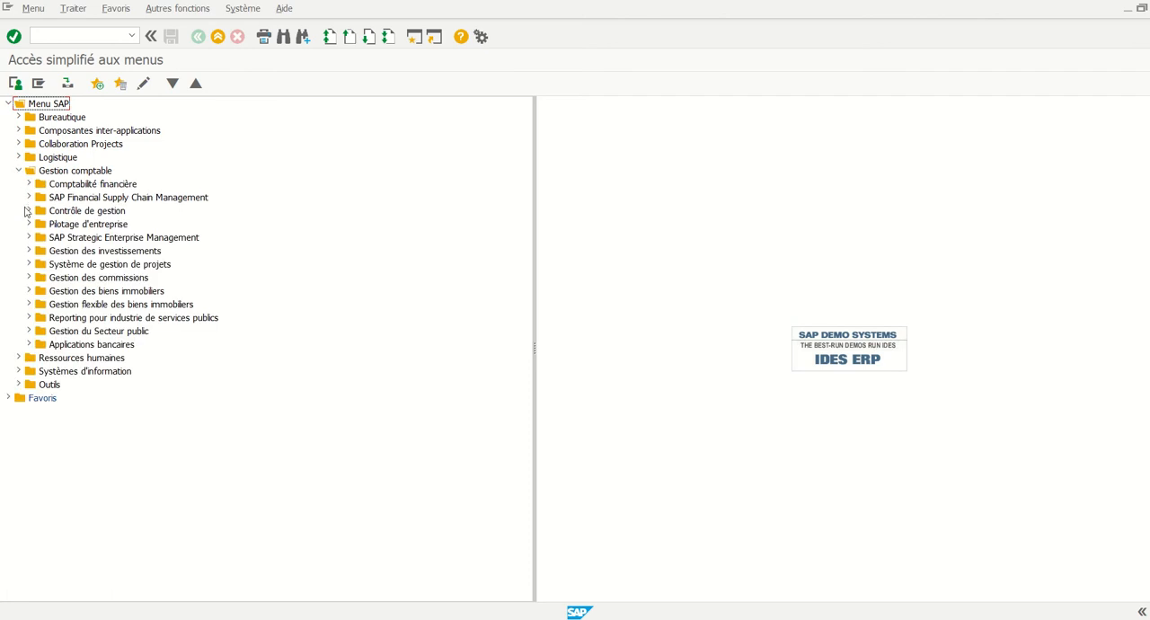
{"action": "left_click", "coordinate": [28, 214]}
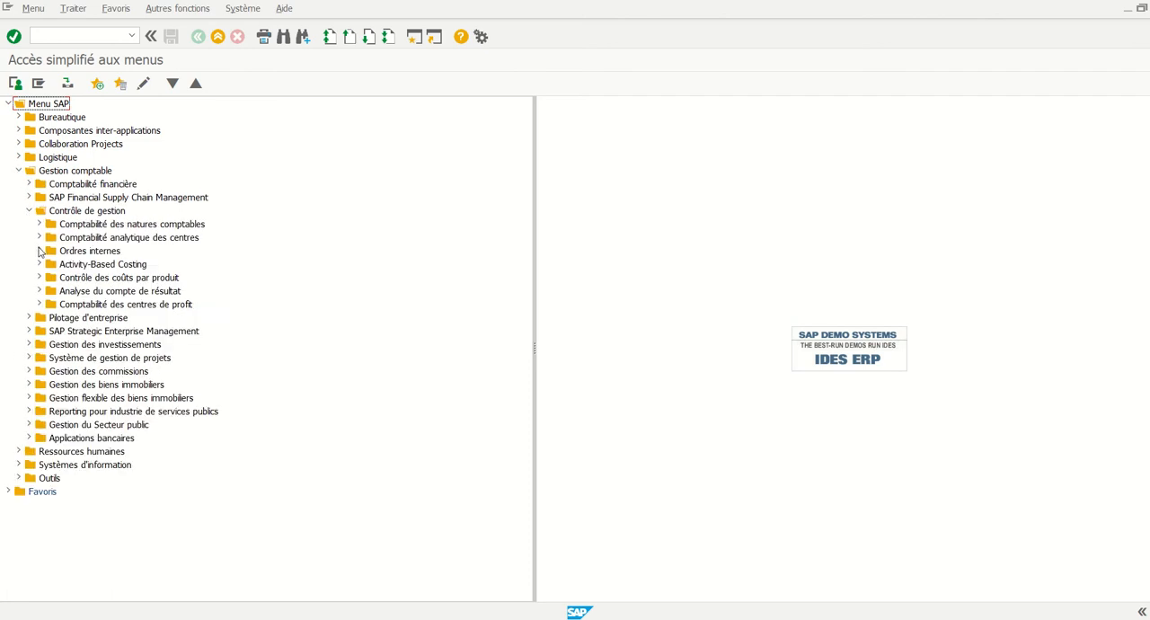
{"action": "left_click", "coordinate": [38, 251]}
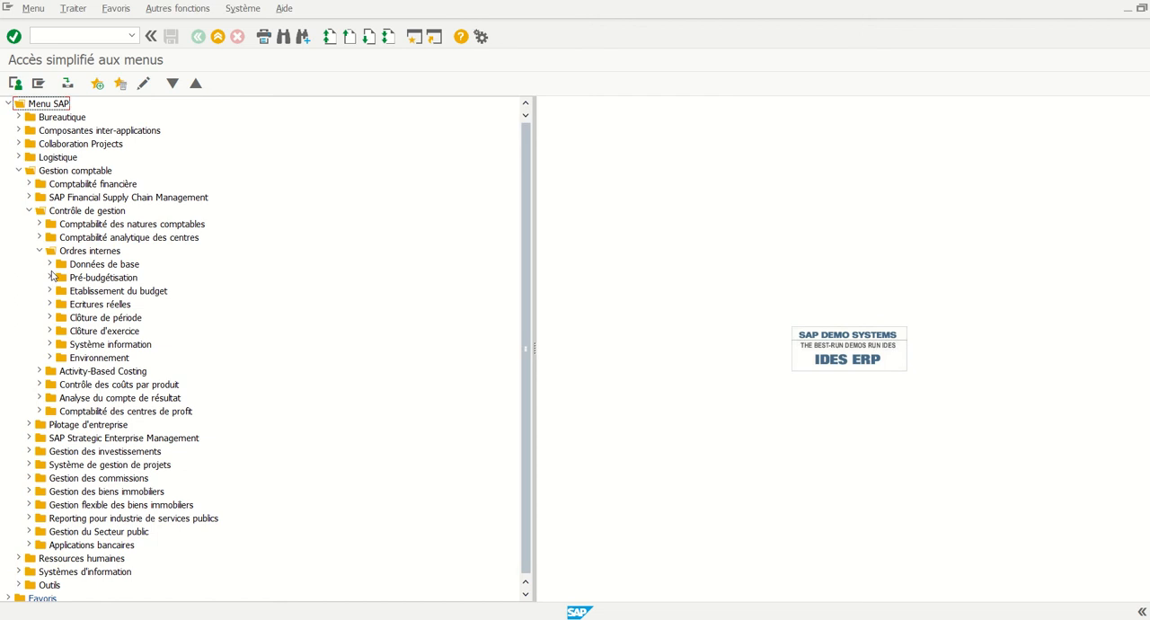
{"action": "left_click", "coordinate": [49, 265]}
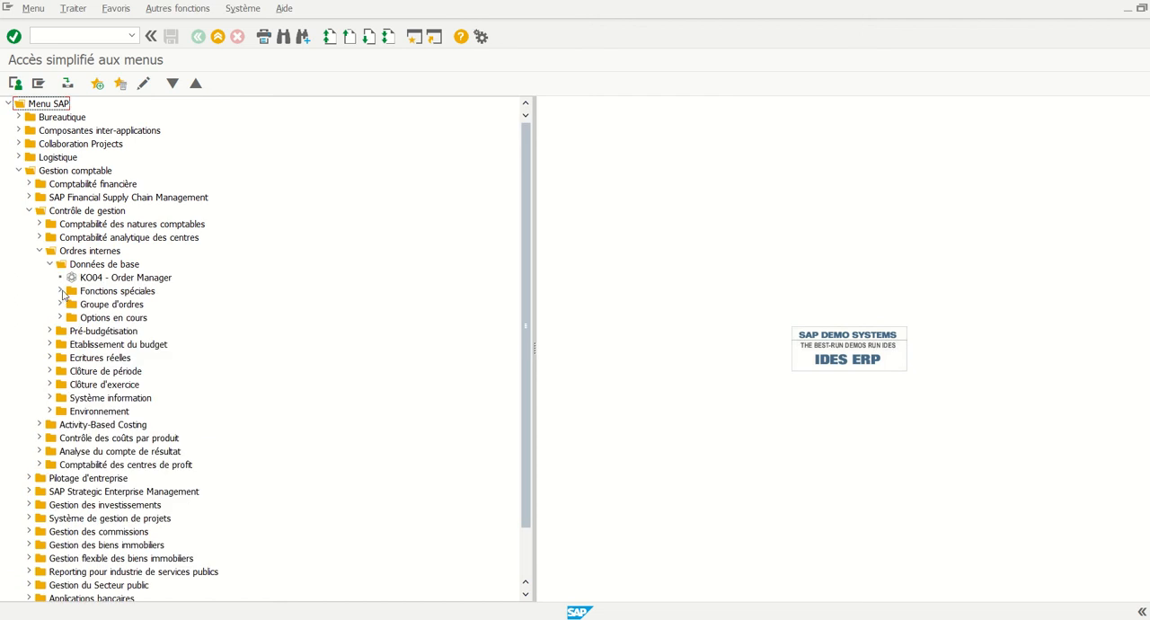
{"action": "left_click", "coordinate": [59, 291]}
{"action": "left_click", "coordinate": [70, 304]}
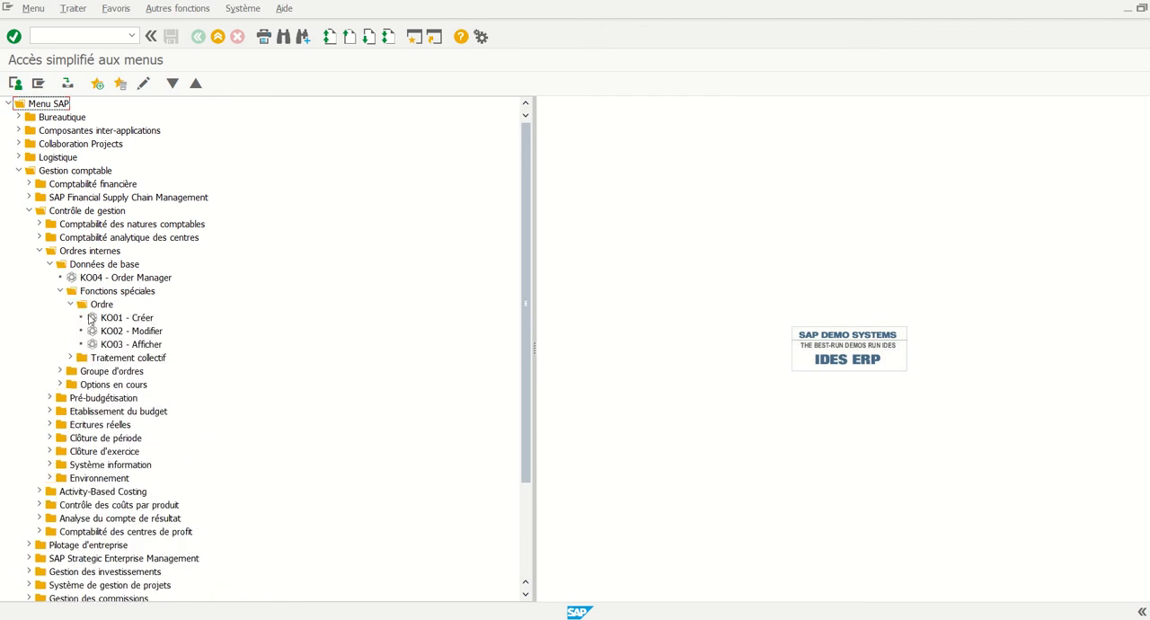
{"action": "double_click", "coordinate": [90, 318]}
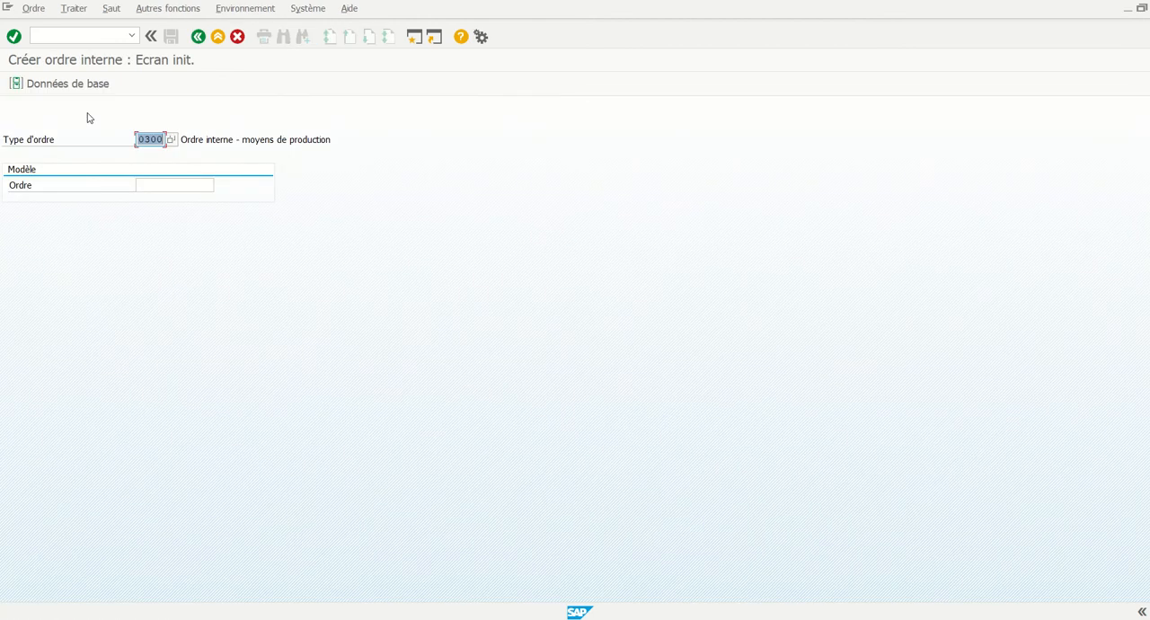
Select order type 0300 and open its master data with the controlling area (Périmètre analytique) set to 2200
{"action": "left_click", "coordinate": [171, 139]}
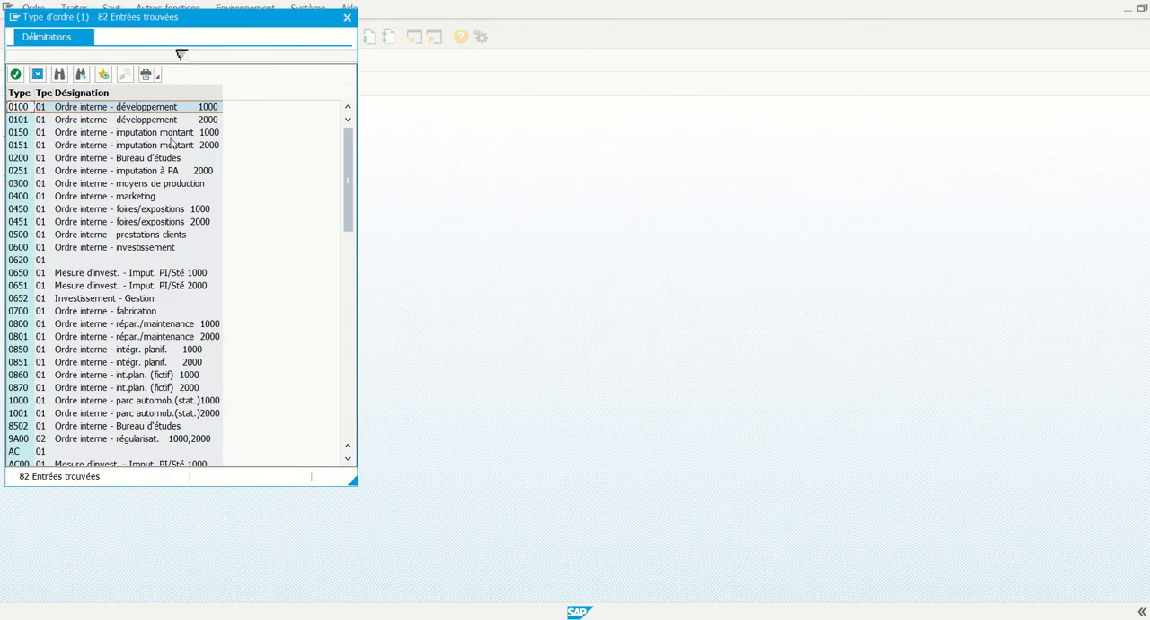
{"action": "double_click", "coordinate": [23, 185]}
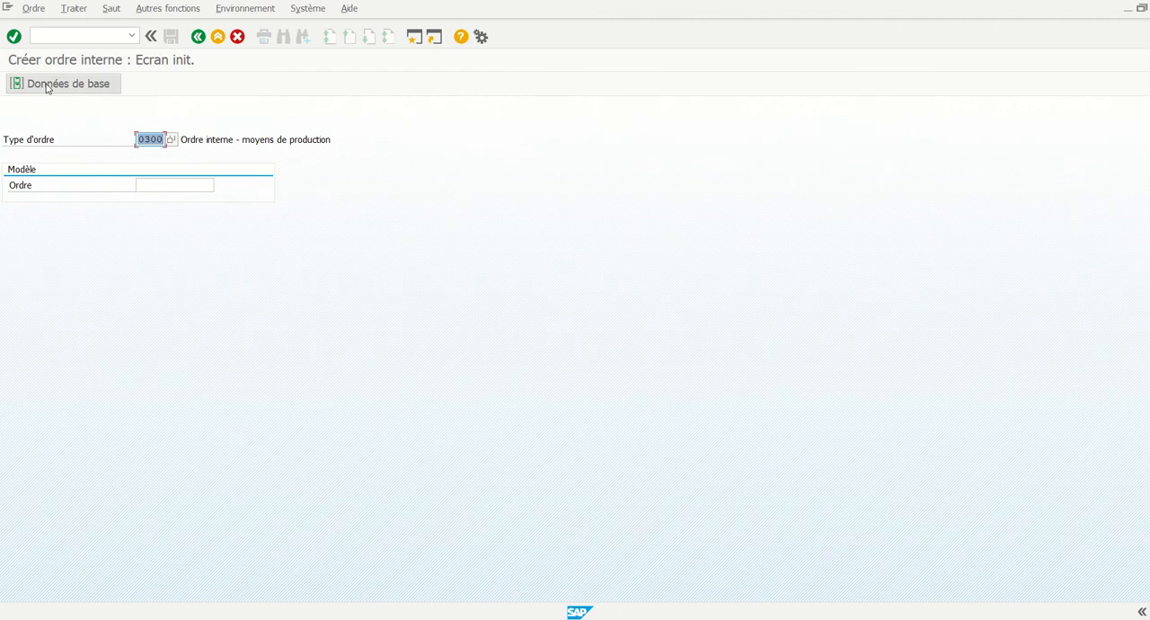
{"action": "left_click", "coordinate": [47, 85]}
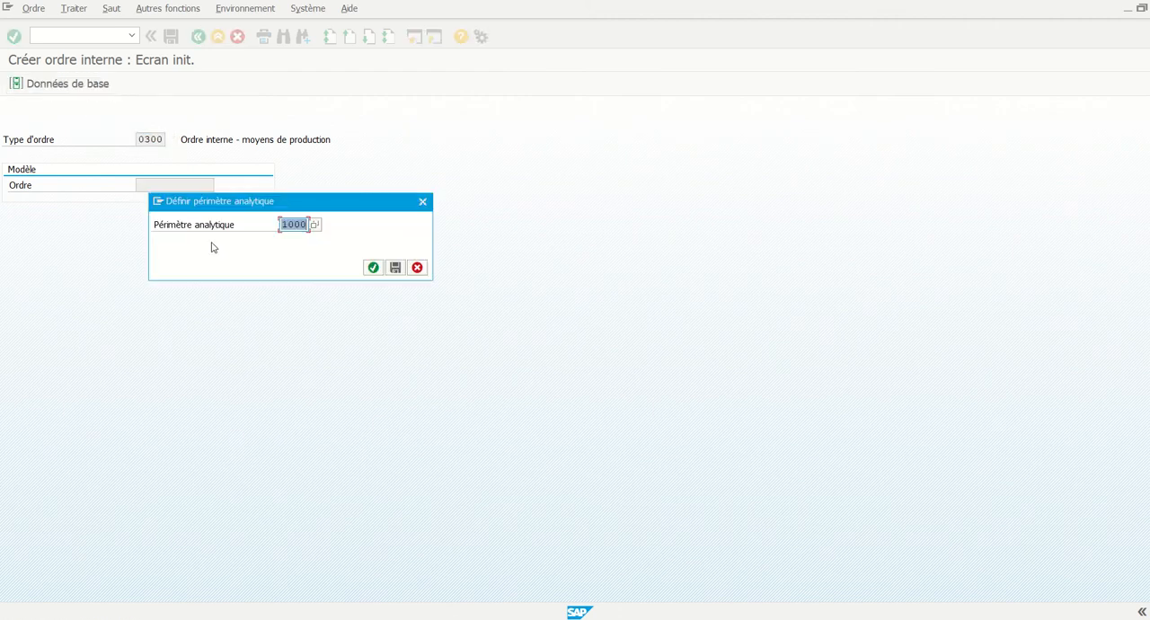
{"action": "type", "text": "2200"}
{"action": "left_click", "coordinate": [373, 267]}
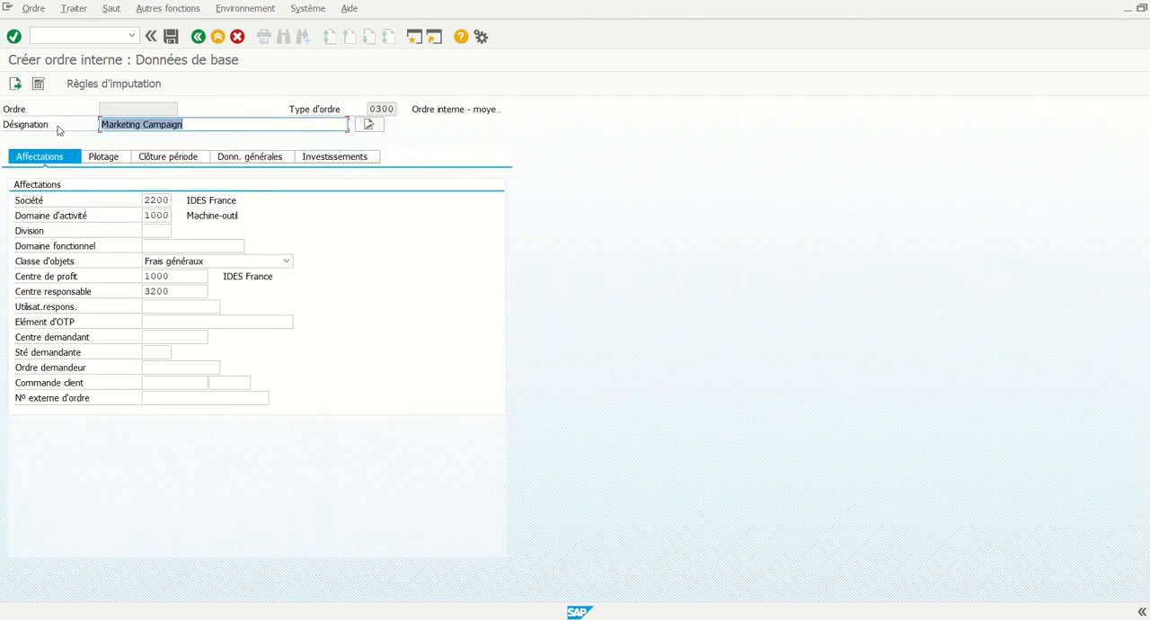
Replace the internal order's Désignation with OI n°1
{"action": "left_click", "coordinate": [226, 125]}
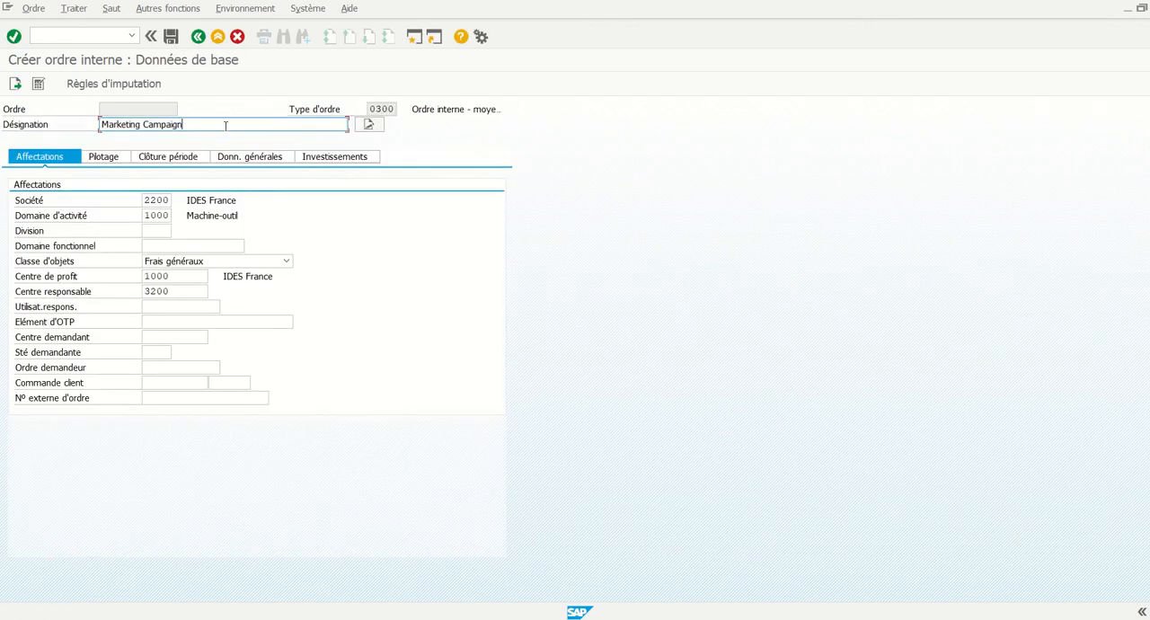
{"action": "key", "text": "BackSpace"}
{"action": "key", "text": "BackSpace"}
{"action": "key", "text": "BackSpace"}
{"action": "key", "text": "BackSpace"}
{"action": "key", "text": "BackSpace"}
{"action": "key", "text": "BackSpace"}
{"action": "key", "text": "BackSpace"}
{"action": "key", "text": "BackSpace"}
{"action": "key", "text": "BackSpace"}
{"action": "key", "text": "BackSpace"}
{"action": "key", "text": "BackSpace"}
{"action": "key", "text": "BackSpace"}
{"action": "key", "text": "BackSpace"}
{"action": "key", "text": "BackSpace"}
{"action": "key", "text": "BackSpace"}
{"action": "key", "text": "BackSpace"}
{"action": "key", "text": "BackSpace"}
{"action": "key", "text": "BackSpace"}
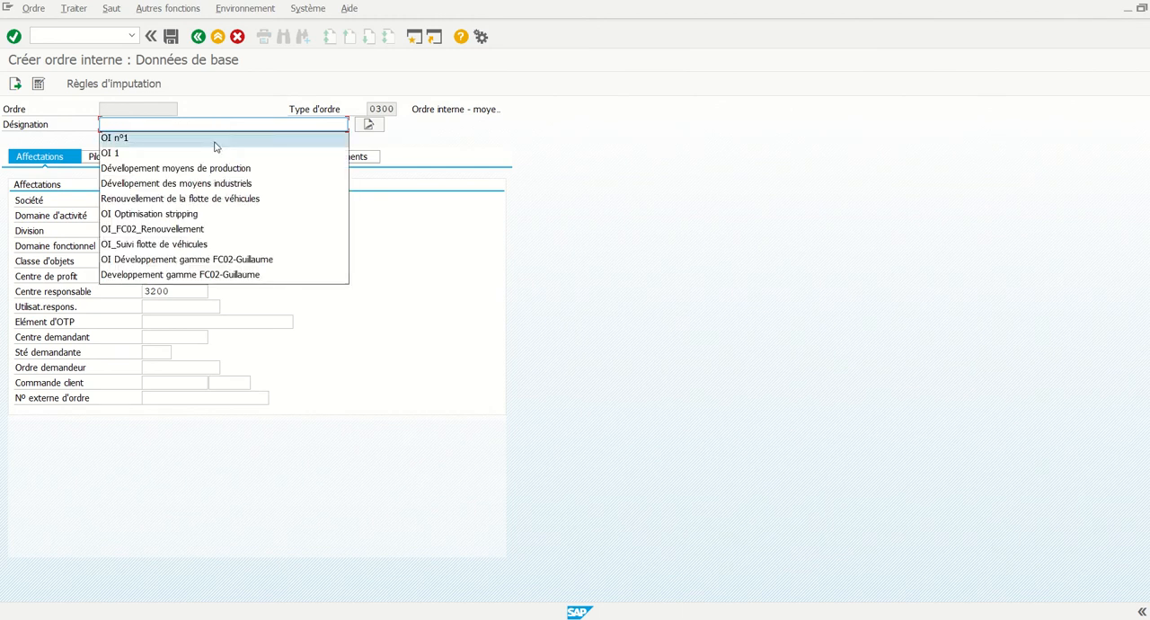
{"action": "left_click", "coordinate": [214, 140]}
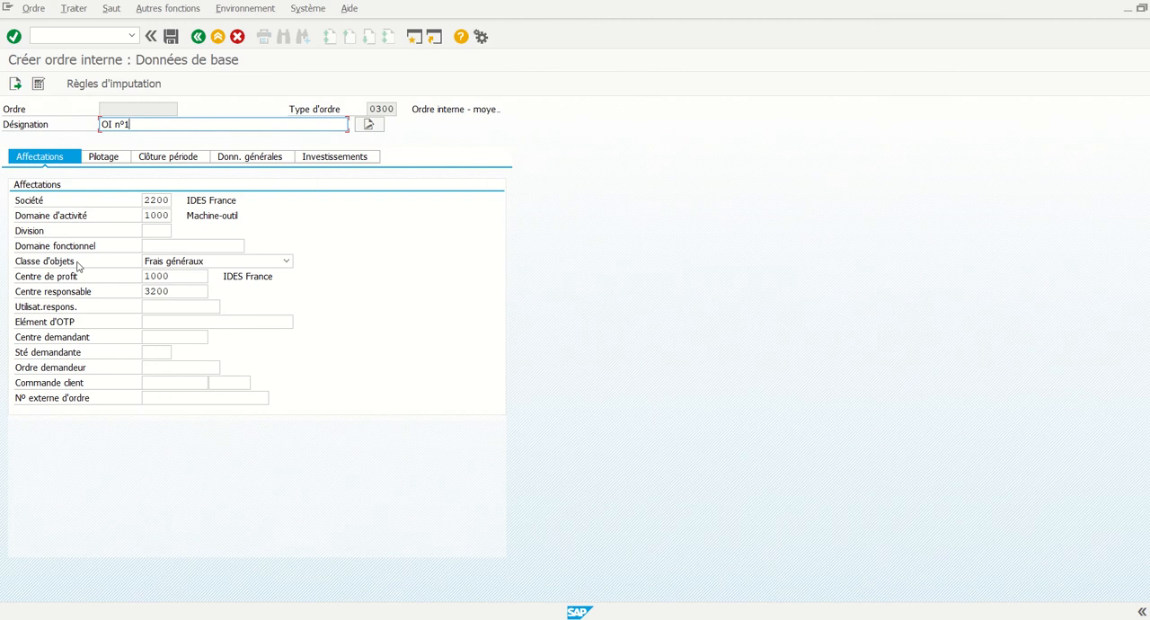
Set the order's profit center (Centre de profit) to G02_POLYS
{"action": "left_click", "coordinate": [173, 275]}
{"action": "left_click_drag", "start_coordinate": [173, 276], "coordinate": [141, 277]}
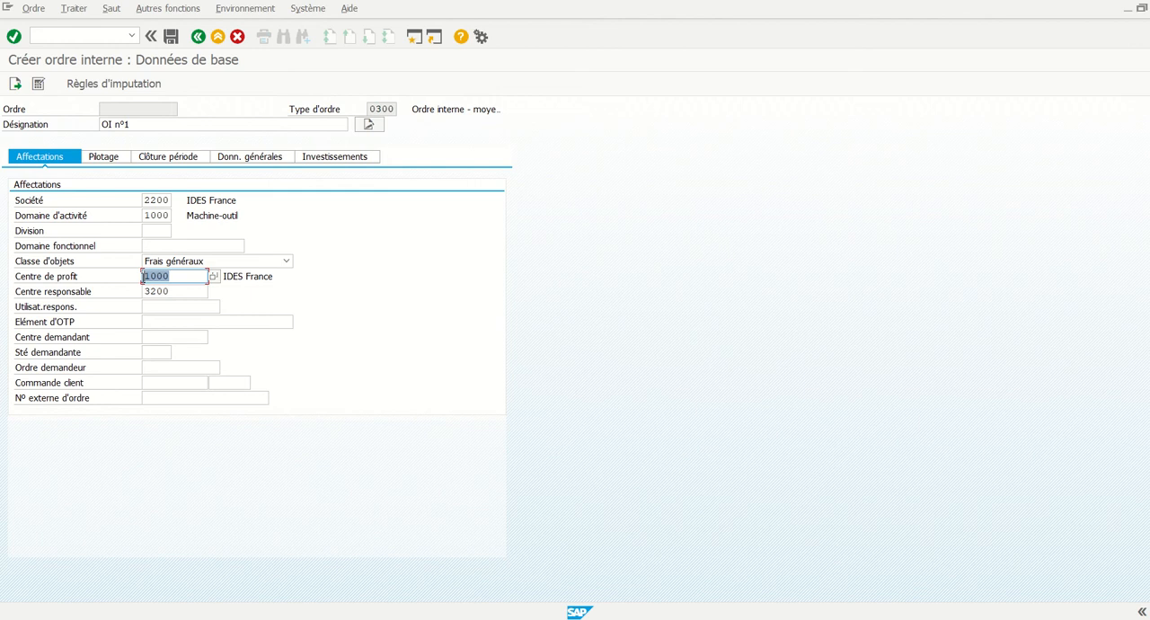
{"action": "type", "text": "G02"}
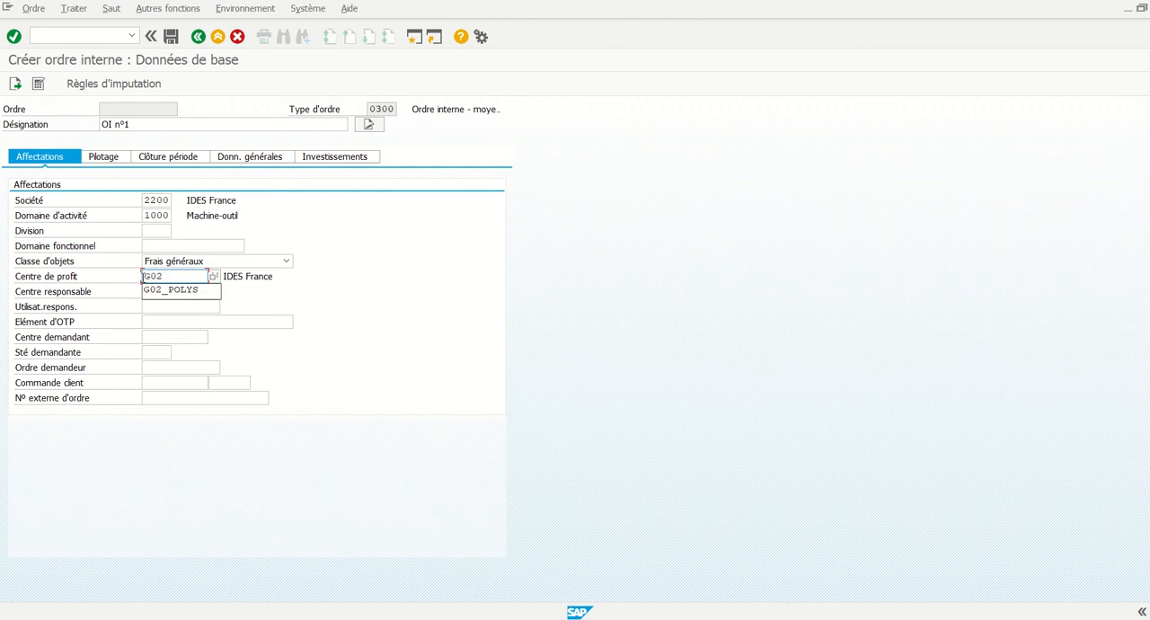
{"action": "left_click", "coordinate": [181, 290]}
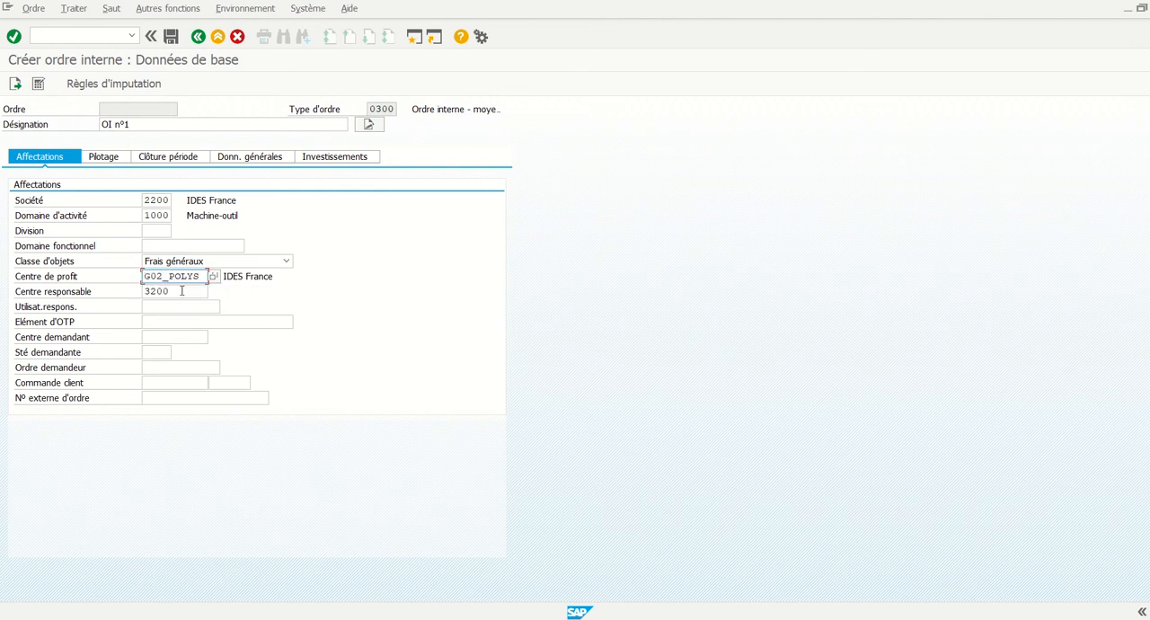
Set the Centre responsable to G02_R&D and fill in the responsible user's ID under Utilisat.respons
{"action": "left_click", "coordinate": [181, 291]}
{"action": "left_click_drag", "start_coordinate": [182, 291], "coordinate": [145, 290]}
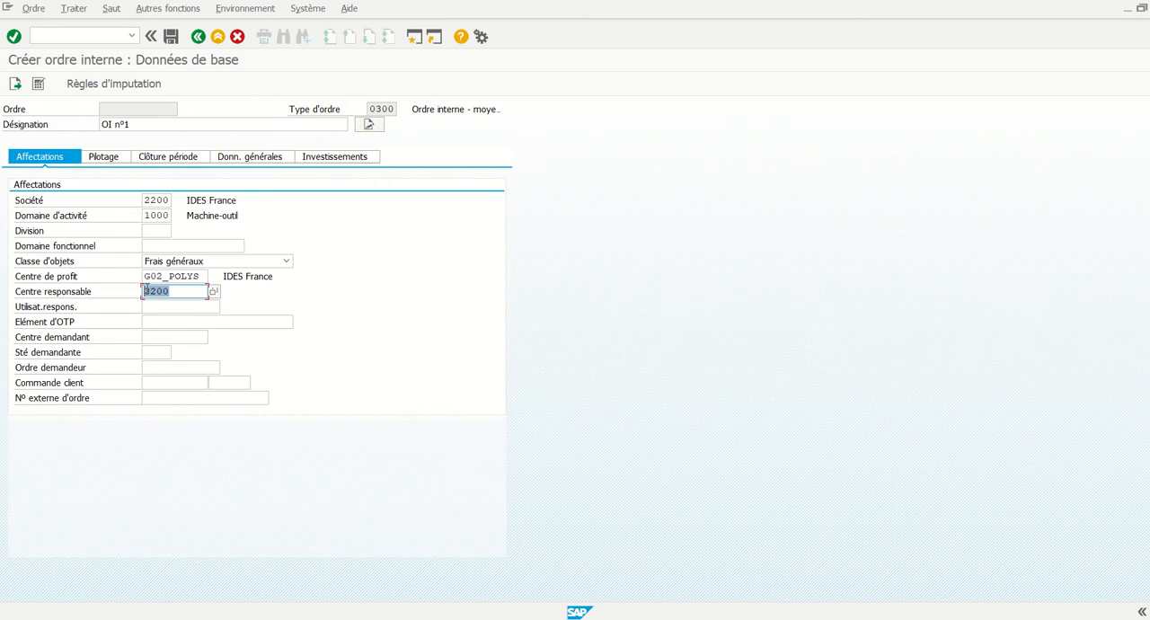
{"action": "type", "text": "G02"}
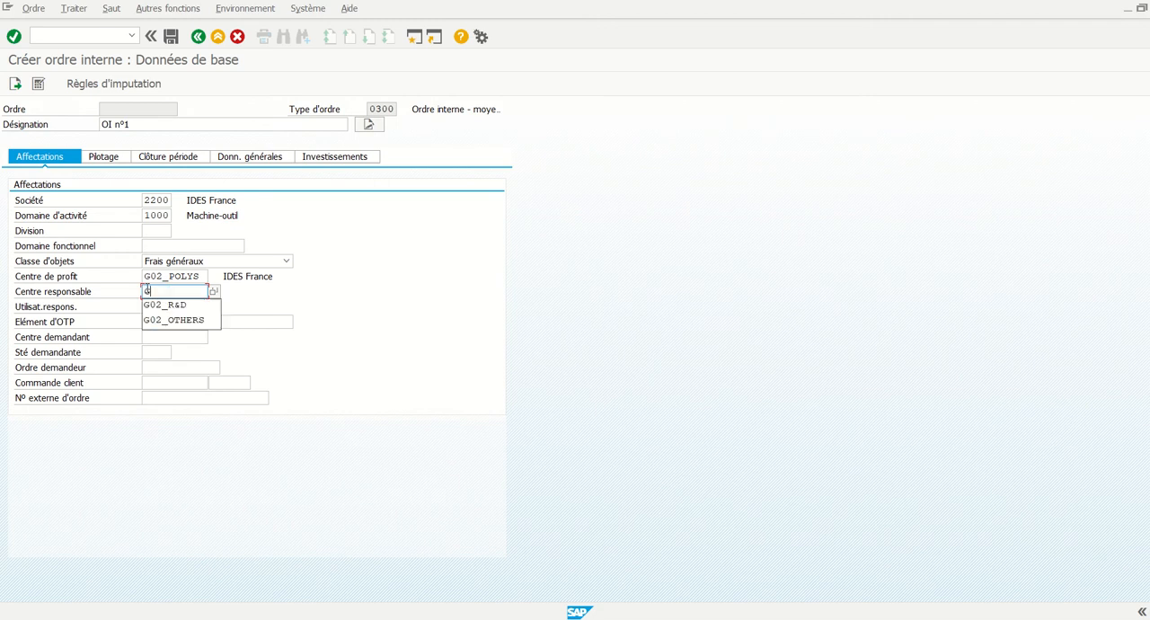
{"action": "left_click", "coordinate": [151, 307]}
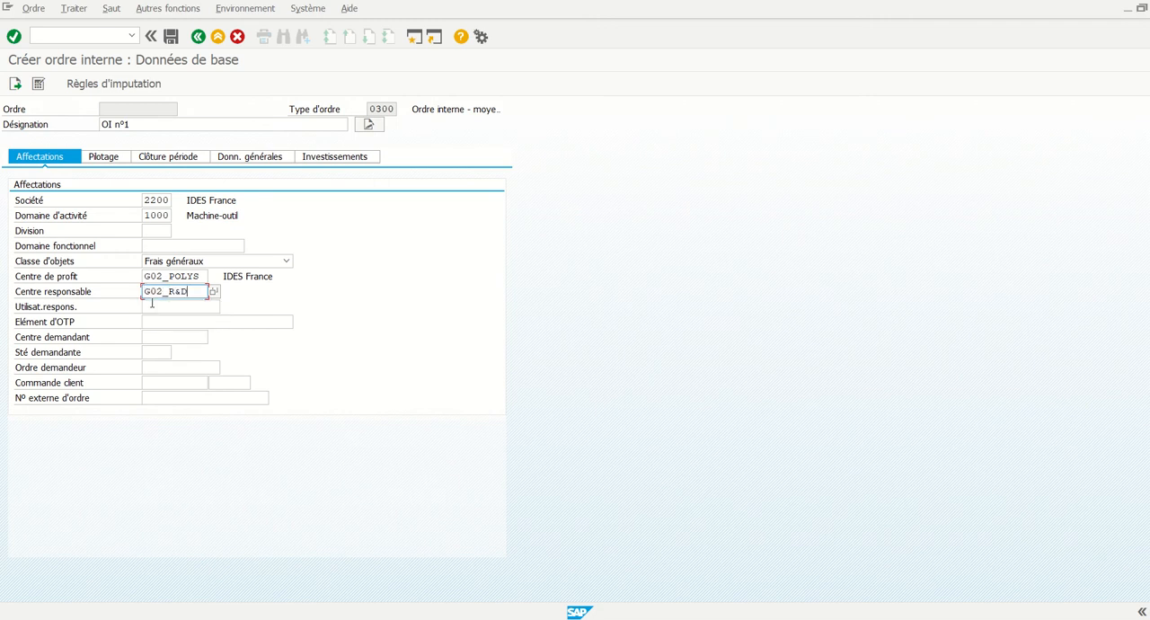
{"action": "left_click", "coordinate": [152, 308]}
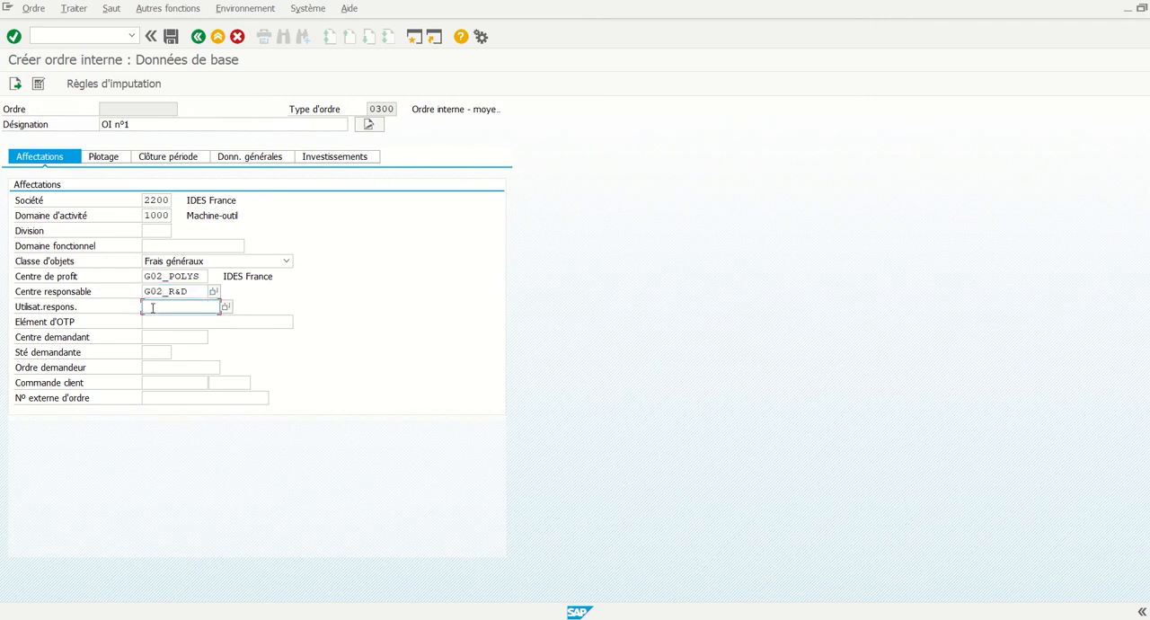
{"action": "type", "text": "igr"}
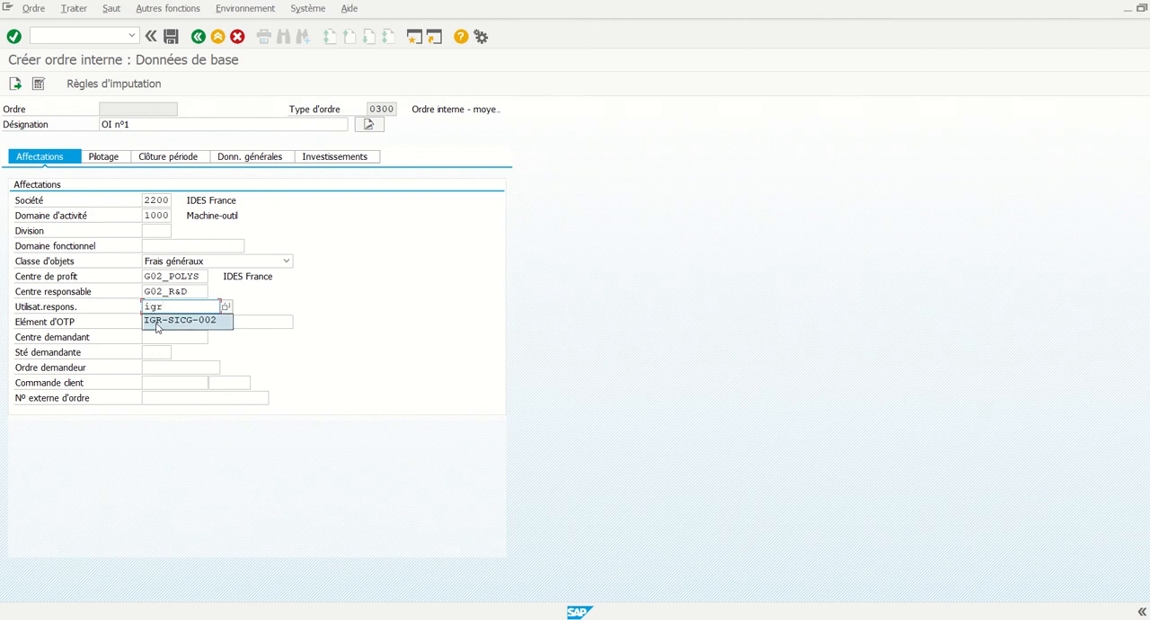
{"action": "left_click", "coordinate": [162, 321]}
View the order's Pilotage data, then add a settlement rule (Règles d'imputation) with receiver category CTR and receiver G02_R&D
{"action": "left_click", "coordinate": [106, 157]}
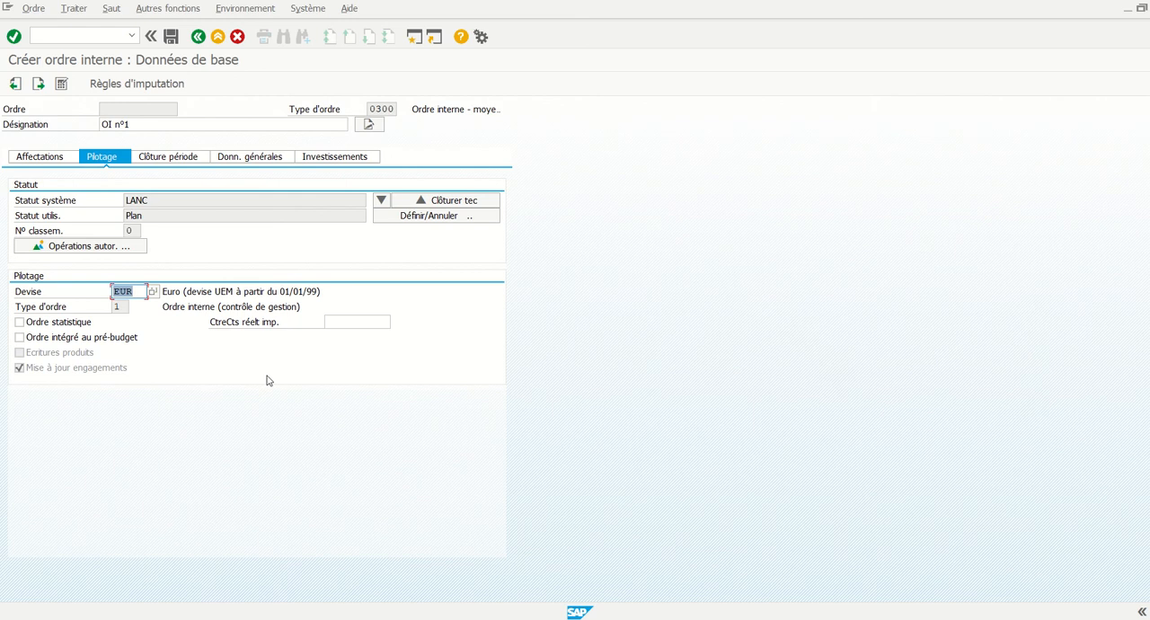
{"action": "left_click", "coordinate": [138, 84]}
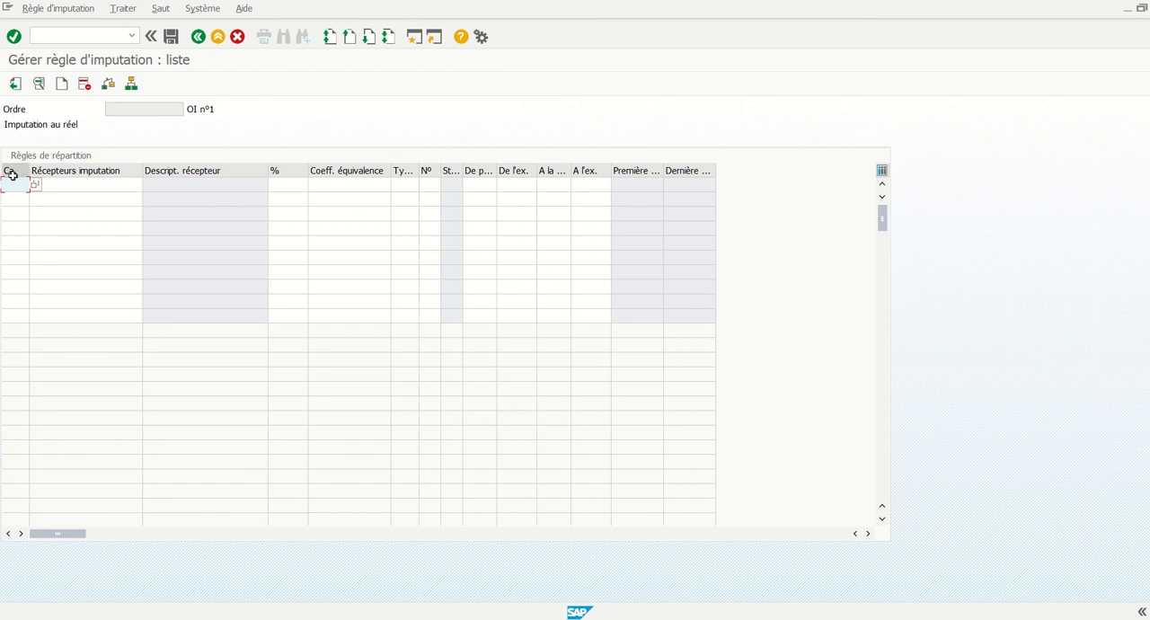
{"action": "left_click", "coordinate": [36, 184]}
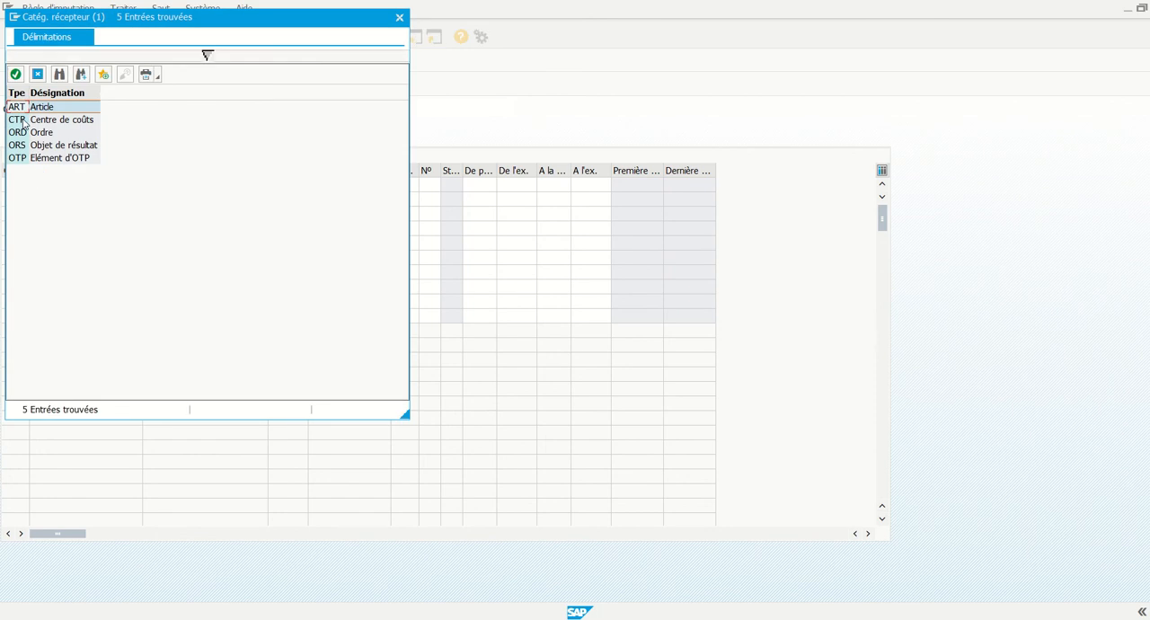
{"action": "double_click", "coordinate": [24, 124]}
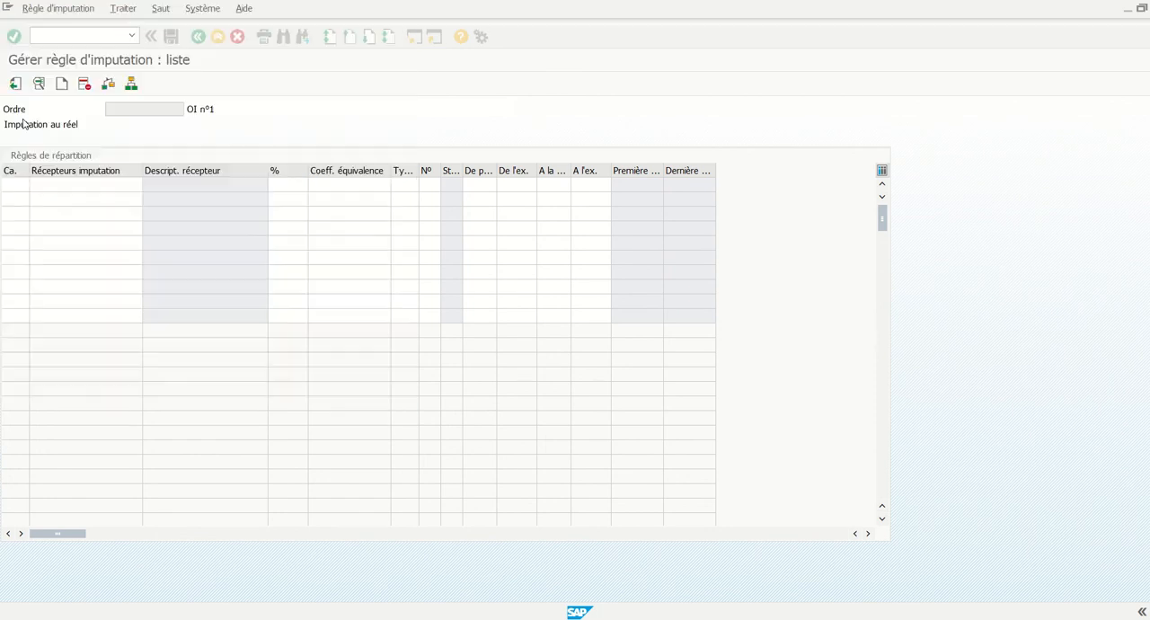
{"action": "left_click", "coordinate": [54, 182]}
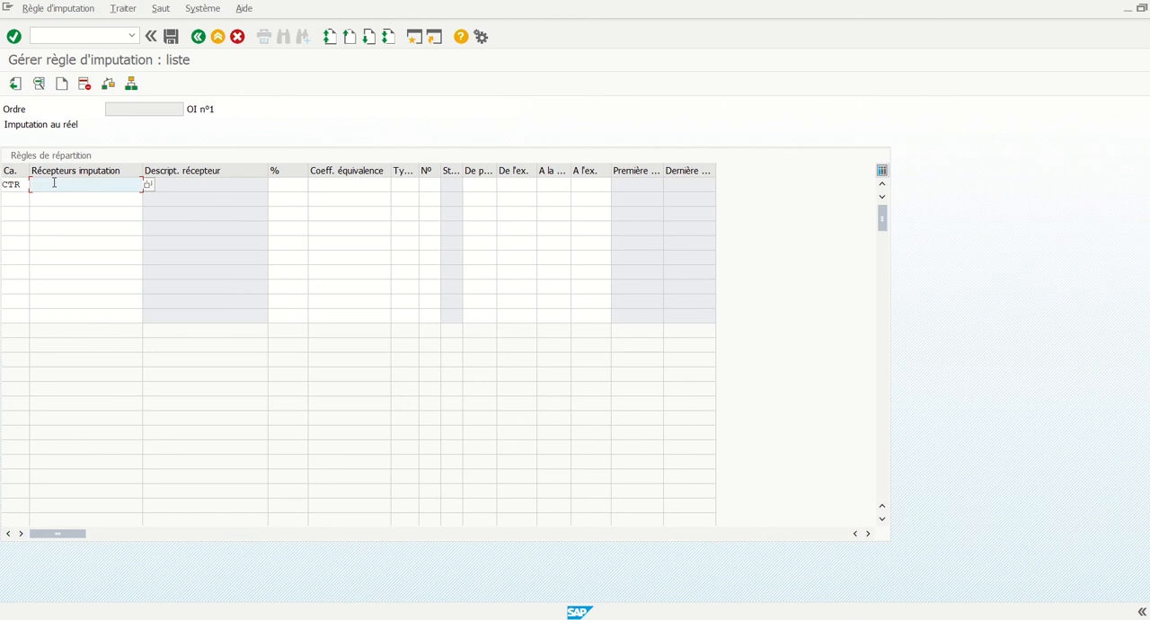
{"action": "type", "text": "G02"}
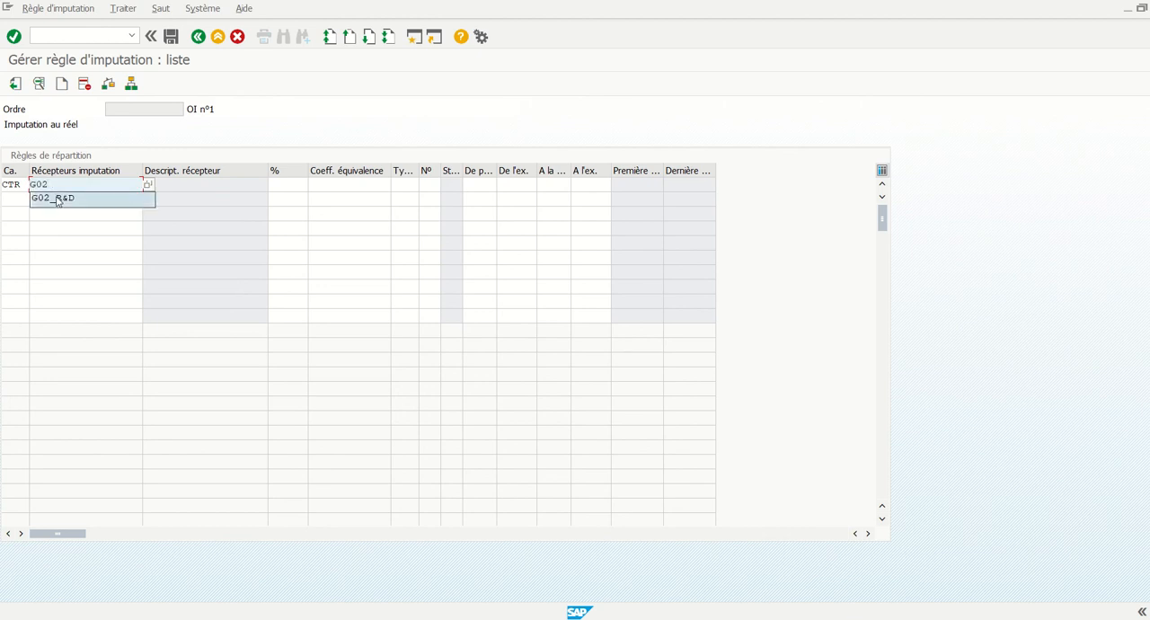
{"action": "left_click", "coordinate": [56, 199]}
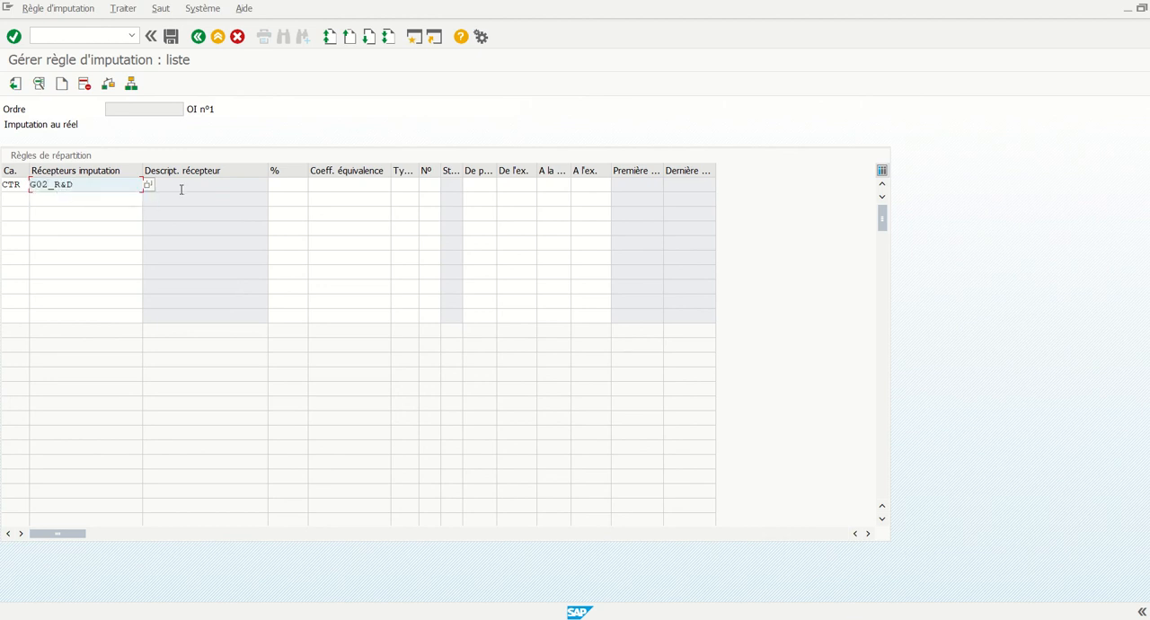
Set the G02_R&D settlement rule to 100 % with settlement type PER (Imputation périodique)
{"action": "left_click", "coordinate": [277, 187]}
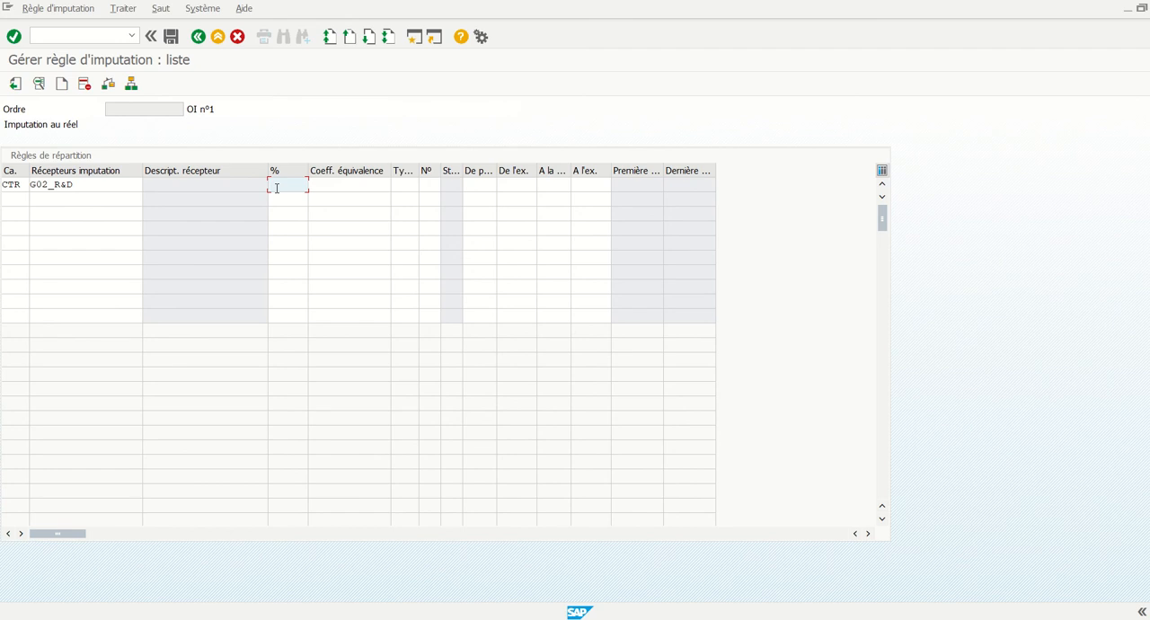
{"action": "type", "text": "100"}
{"action": "left_click", "coordinate": [395, 188]}
{"action": "left_click", "coordinate": [426, 185]}
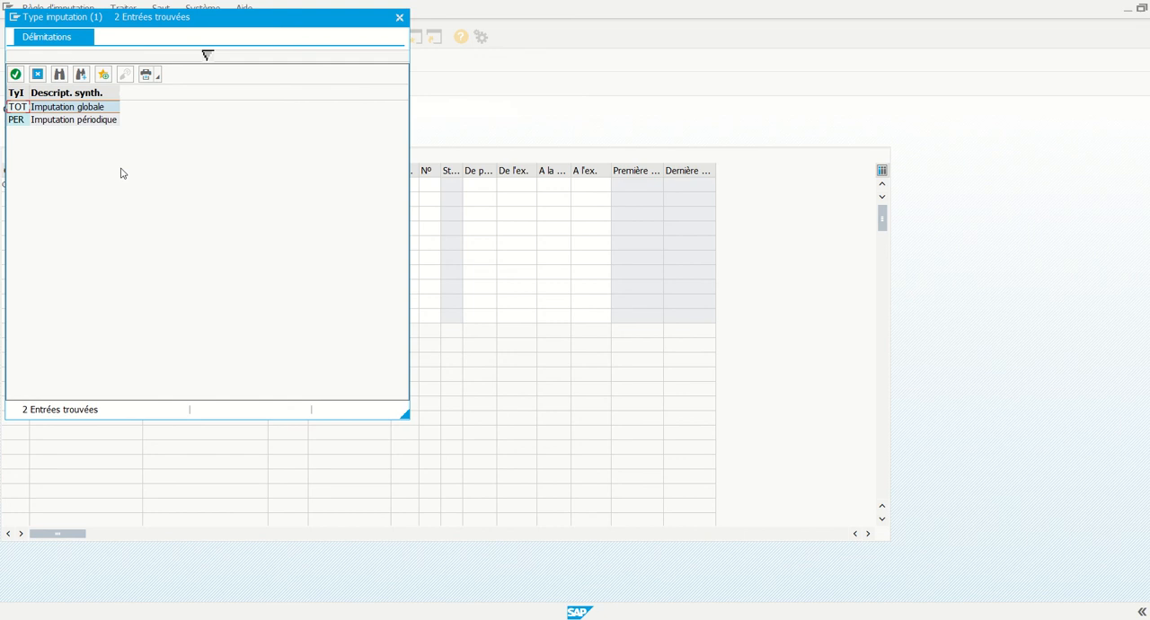
{"action": "double_click", "coordinate": [80, 119]}
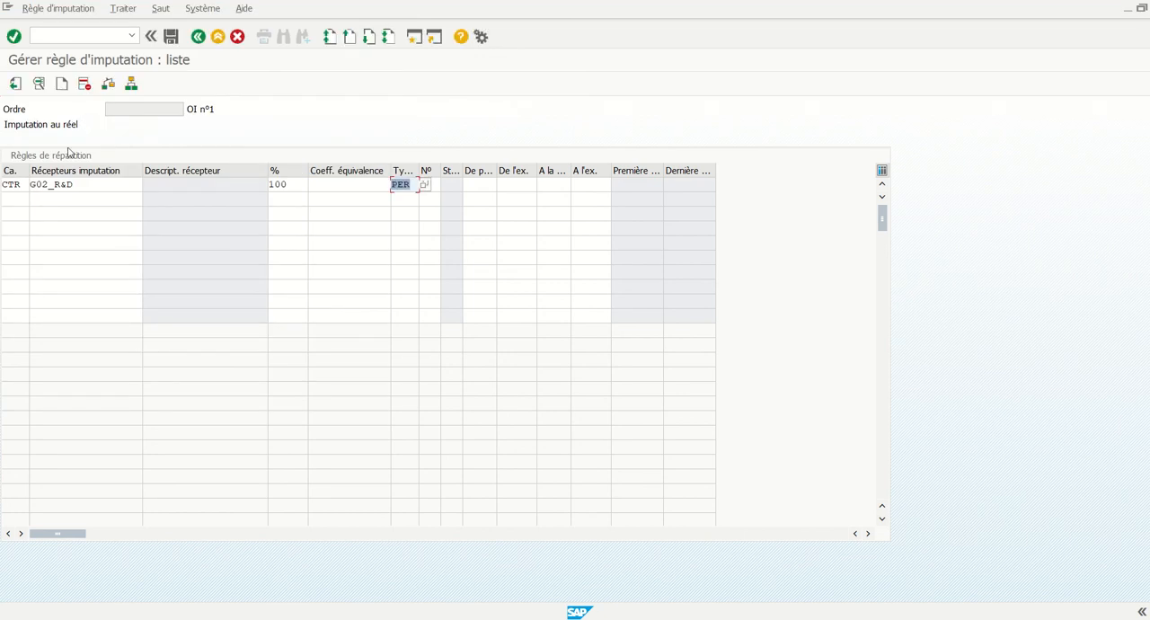